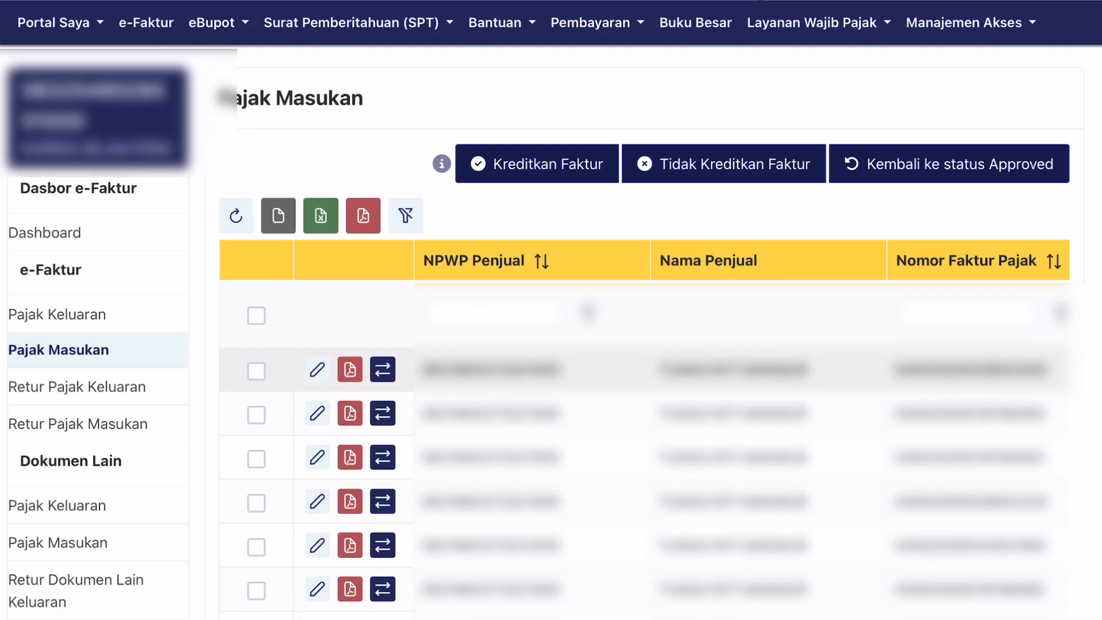
Select the first invoice in the Pajak Masukan list and try to change its status to not credited (Tidak Kreditkan Faktur)
{"action": "scroll", "coordinate": [643, 344], "scroll_direction": "down", "scroll_amount": 3}
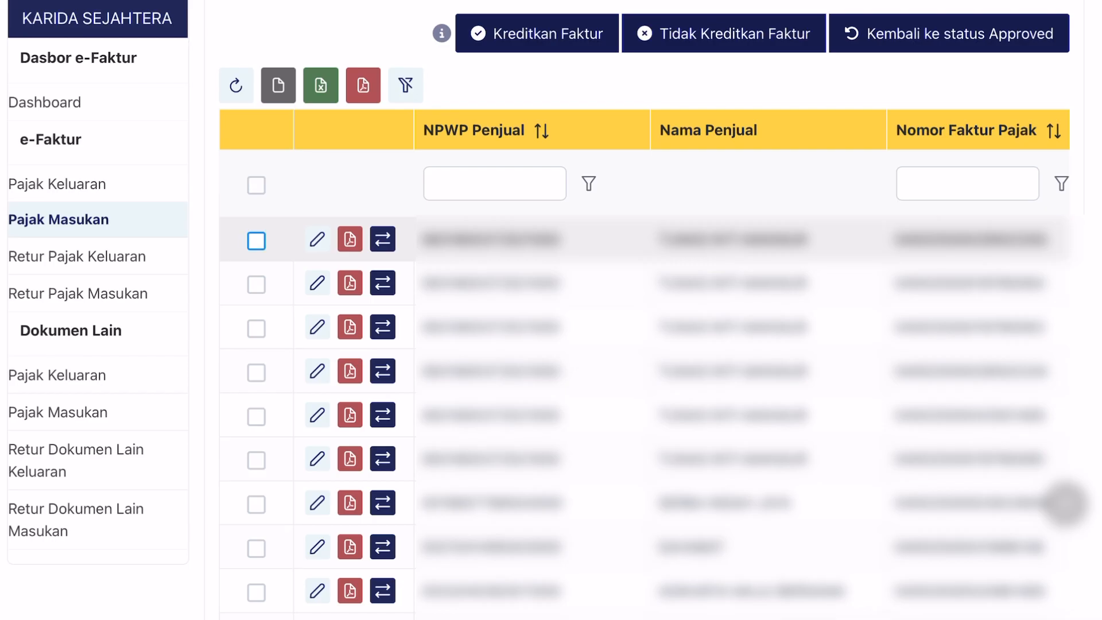
{"action": "left_click", "coordinate": [256, 241]}
{"action": "left_click", "coordinate": [256, 241]}
{"action": "left_click", "coordinate": [256, 241]}
{"action": "left_click", "coordinate": [724, 33]}
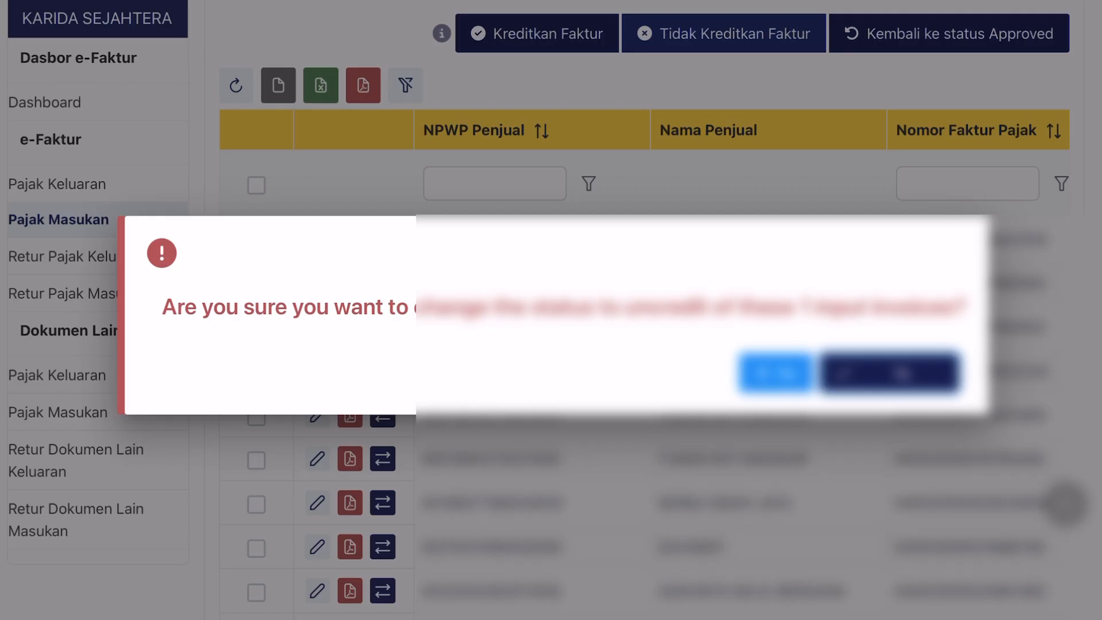
{"action": "left_click", "coordinate": [776, 373]}
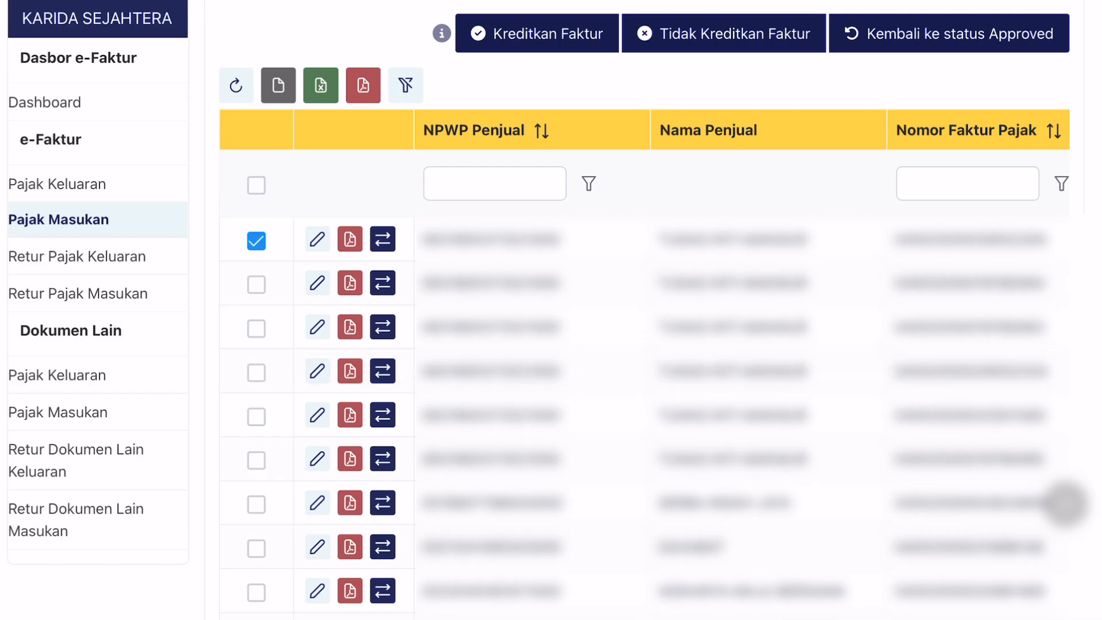
Return the selected input invoice to Approved status and review the list's tax period and crediting period columns
{"action": "left_click", "coordinate": [948, 33]}
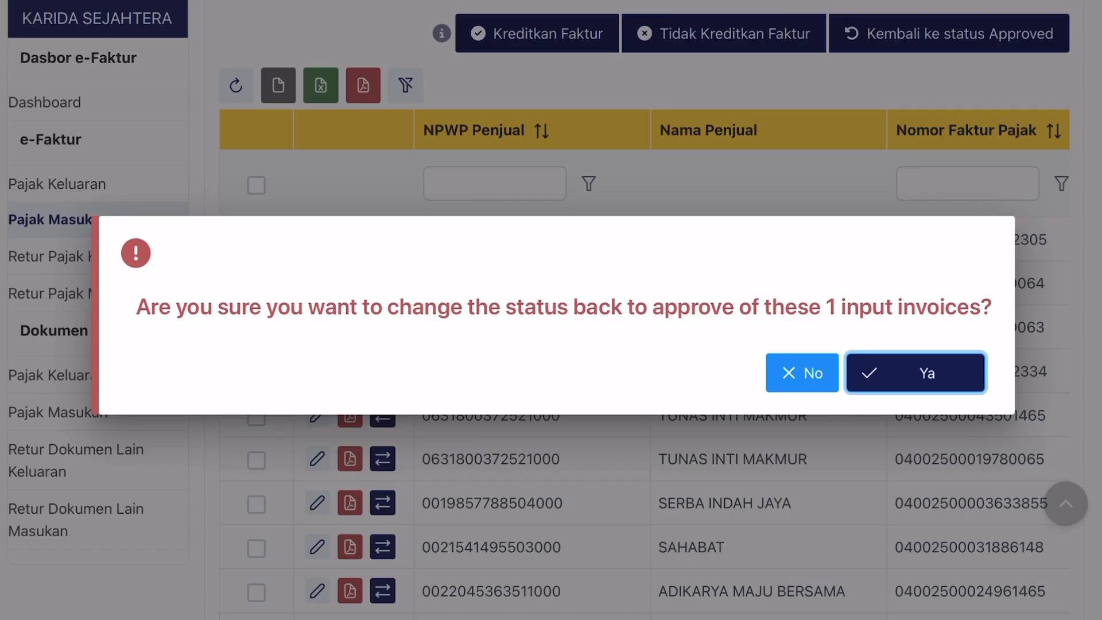
{"action": "key", "text": "Return"}
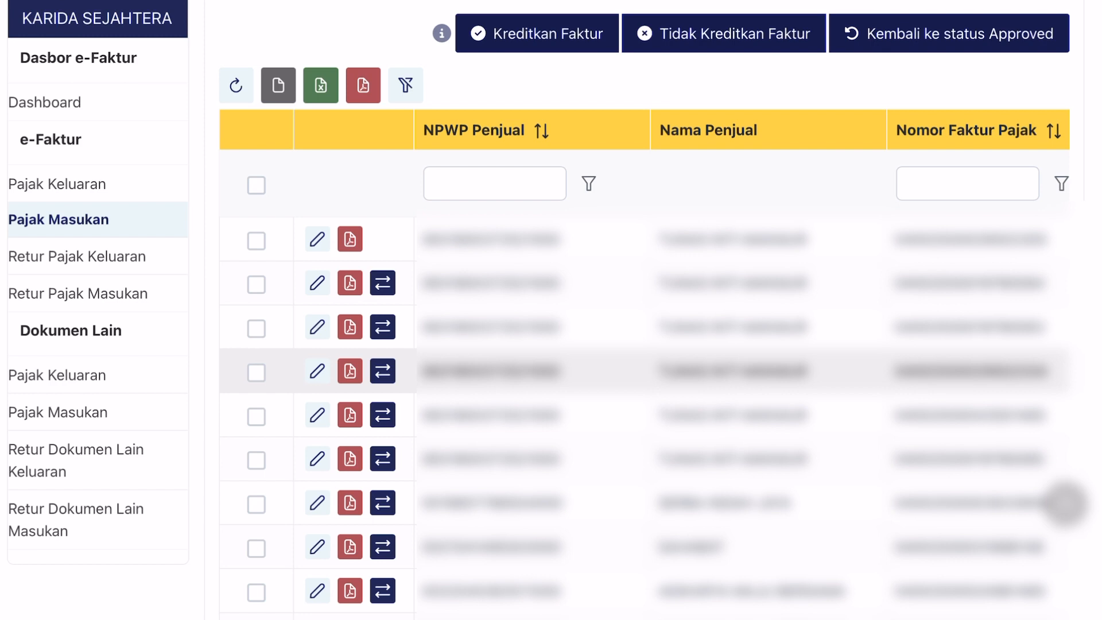
{"action": "scroll", "coordinate": [1065, 504], "scroll_direction": "right", "scroll_amount": 8}
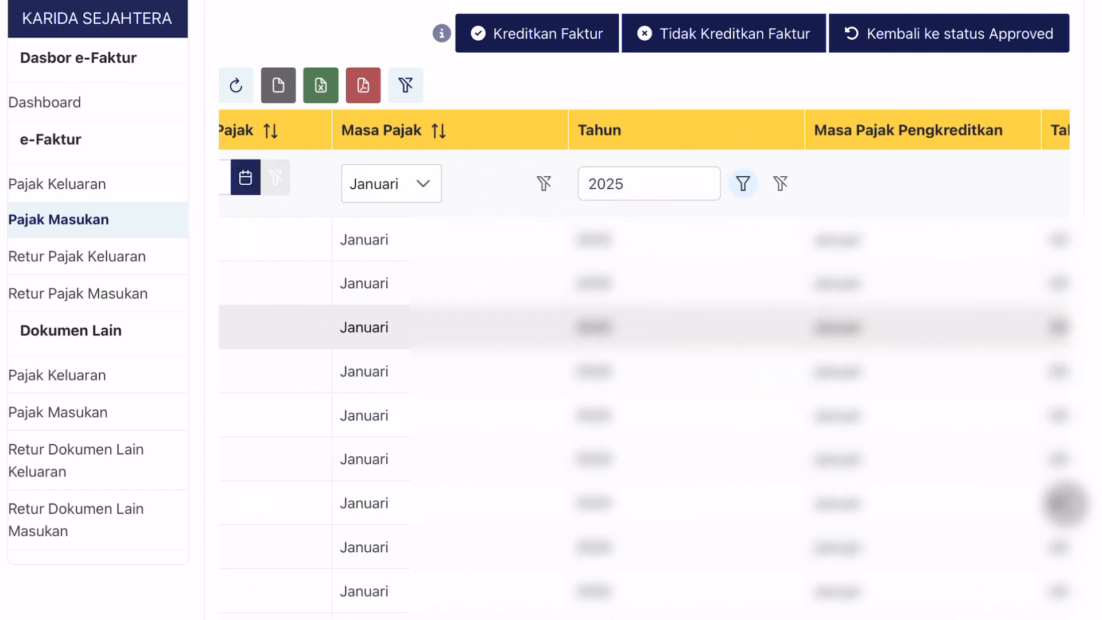
{"action": "scroll", "coordinate": [1065, 503], "scroll_direction": "left", "scroll_amount": 8}
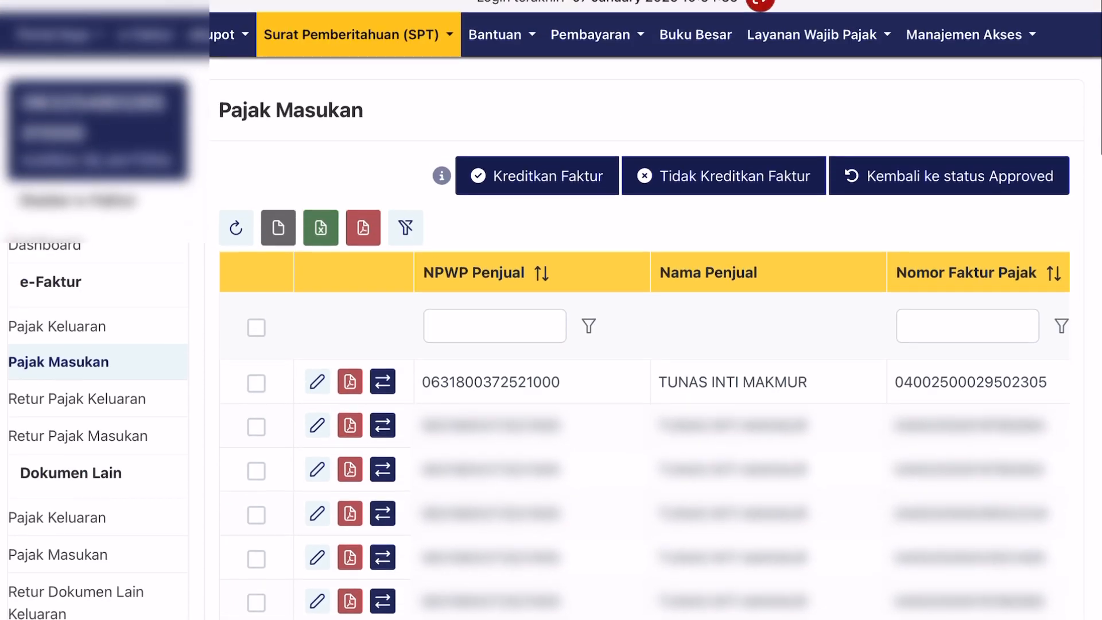
Go to the Surat Pemberitahuan (SPT) draft list and start creating a new SPT draft
{"action": "left_click", "coordinate": [359, 35]}
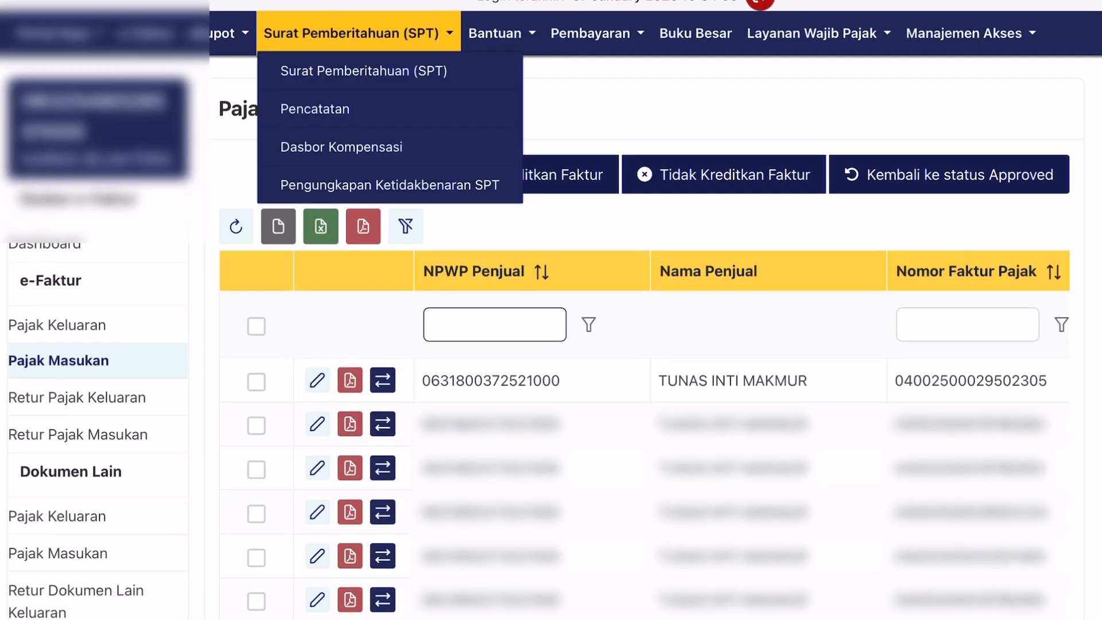
{"action": "left_click", "coordinate": [364, 72]}
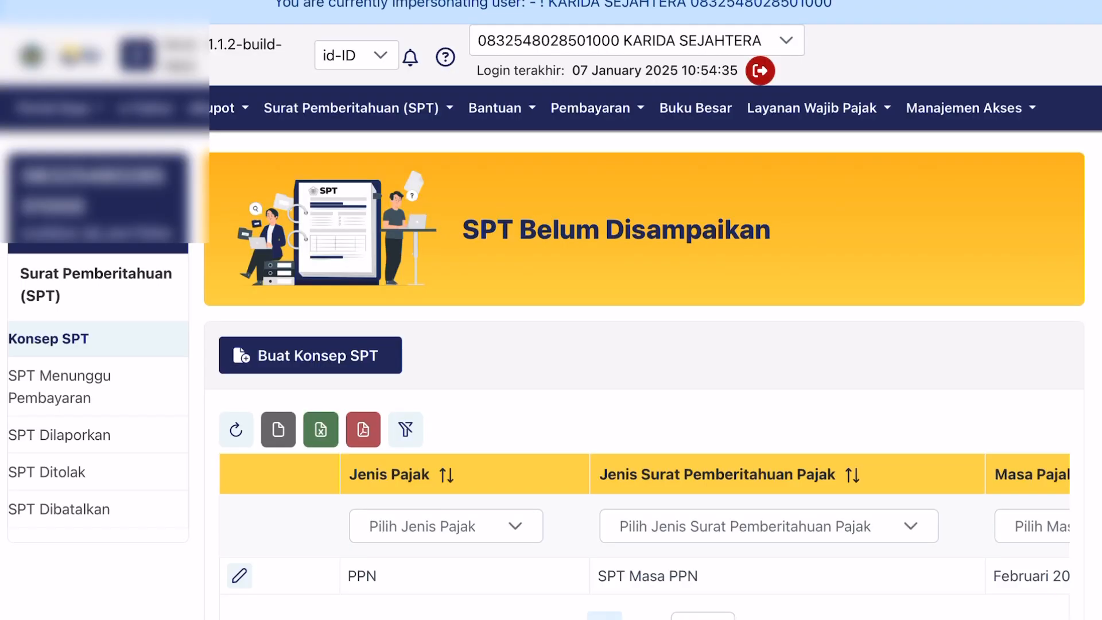
{"action": "scroll", "coordinate": [551, 310], "scroll_direction": "down", "scroll_amount": 3}
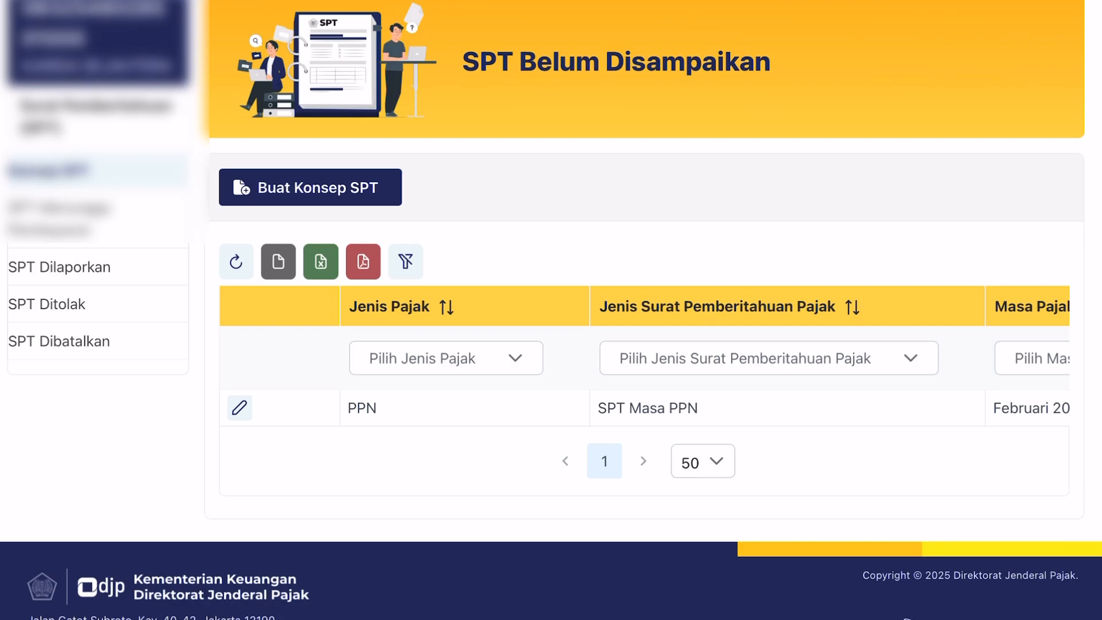
{"action": "left_click", "coordinate": [310, 187]}
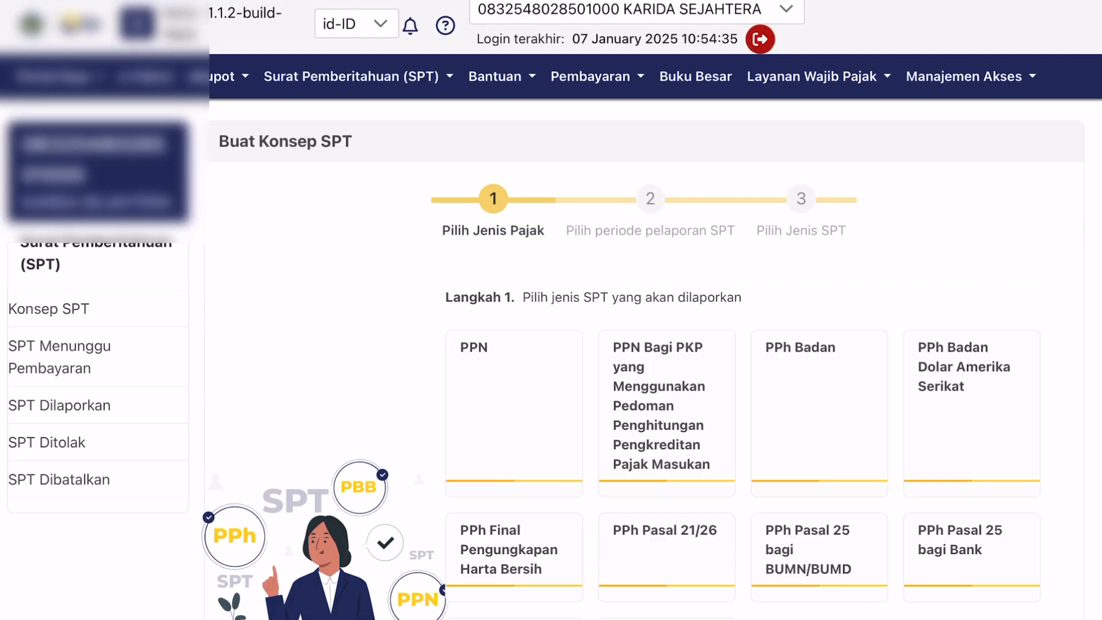
Choose PPN as the type of return to report and continue to the reporting period selection
{"action": "scroll", "coordinate": [551, 310], "scroll_direction": "down", "scroll_amount": 4}
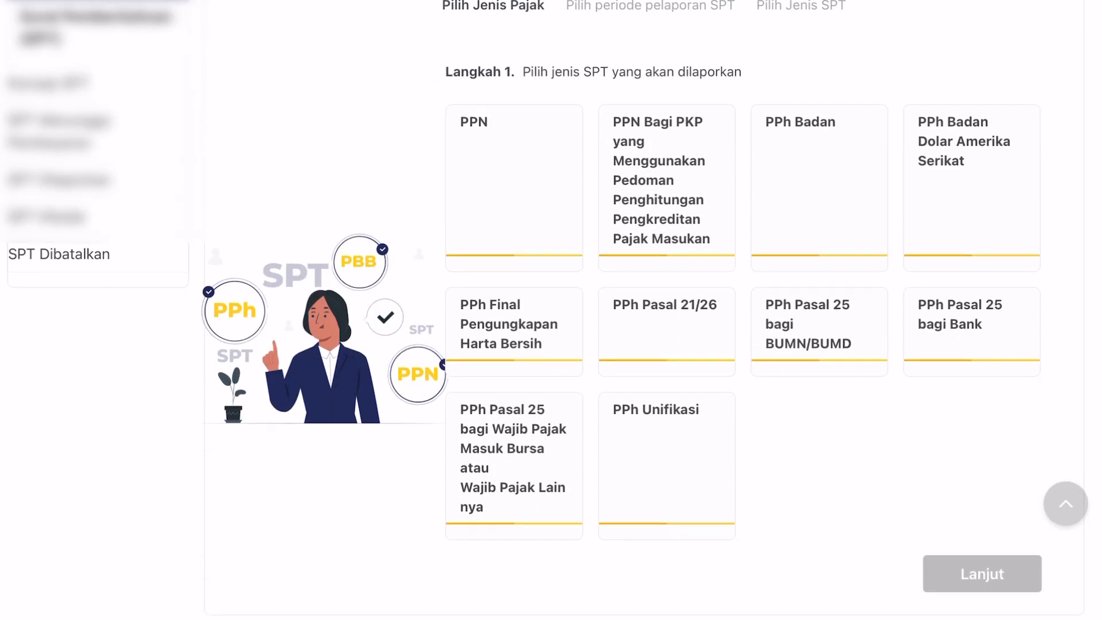
{"action": "left_click", "coordinate": [514, 187]}
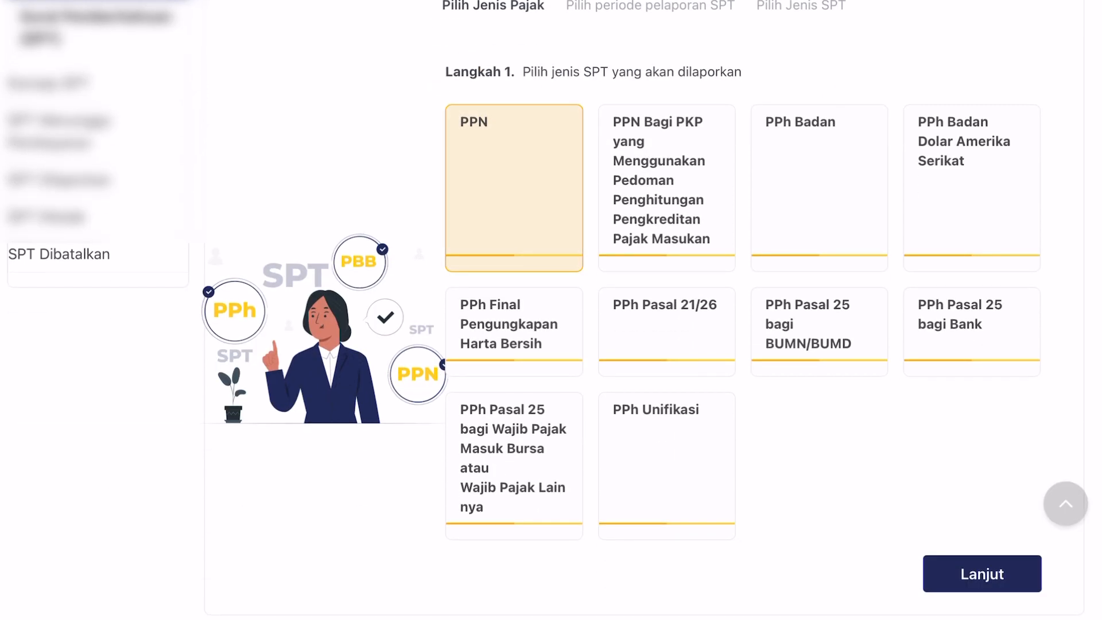
{"action": "scroll", "coordinate": [551, 310], "scroll_direction": "down", "scroll_amount": 2}
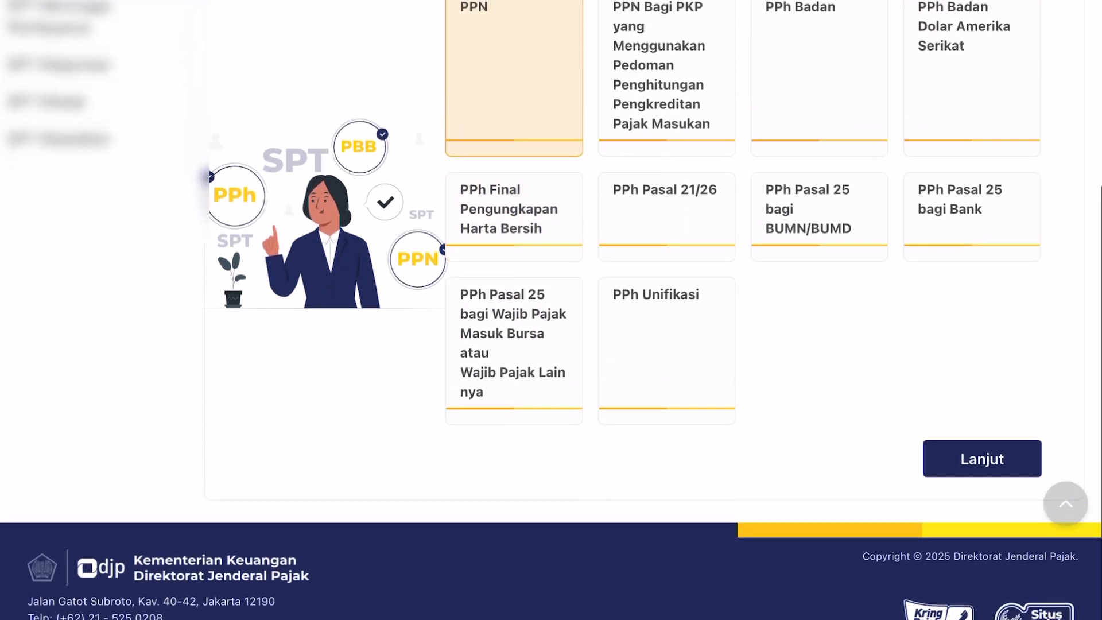
{"action": "left_click", "coordinate": [982, 463]}
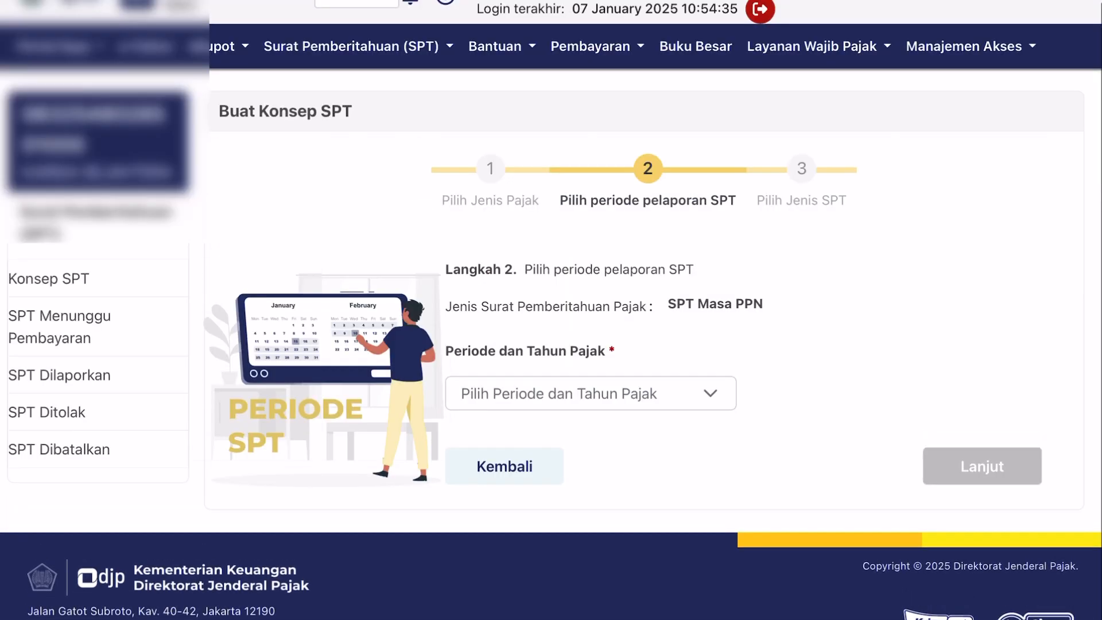
Set the tax period and year of the SPT Masa PPN draft to Januari 2025
{"action": "scroll", "coordinate": [551, 310], "scroll_direction": "down", "scroll_amount": 1}
{"action": "scroll", "coordinate": [551, 309], "scroll_direction": "up", "scroll_amount": 1}
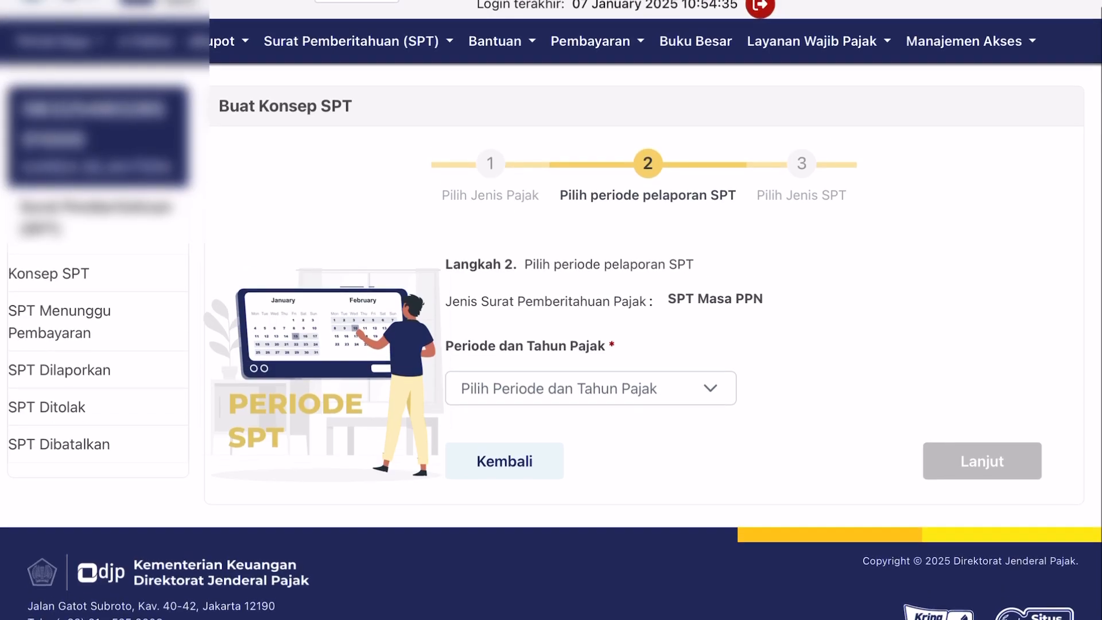
{"action": "left_click", "coordinate": [591, 389]}
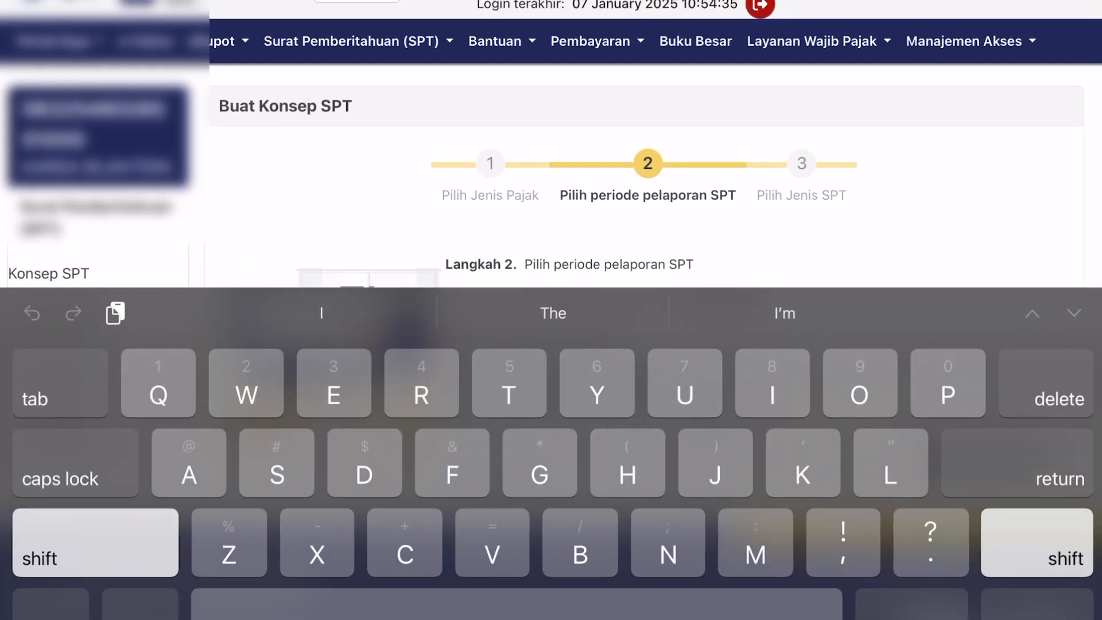
{"action": "scroll", "coordinate": [591, 173], "scroll_direction": "down", "scroll_amount": 6}
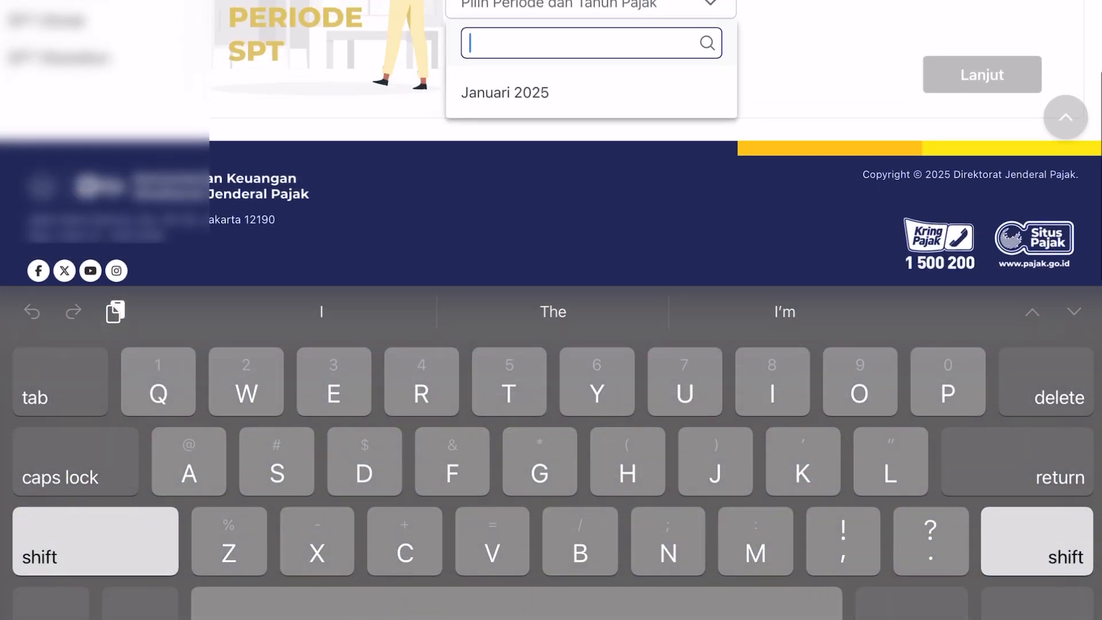
{"action": "left_click", "coordinate": [505, 93]}
{"action": "scroll", "coordinate": [551, 310], "scroll_direction": "down", "scroll_amount": 1}
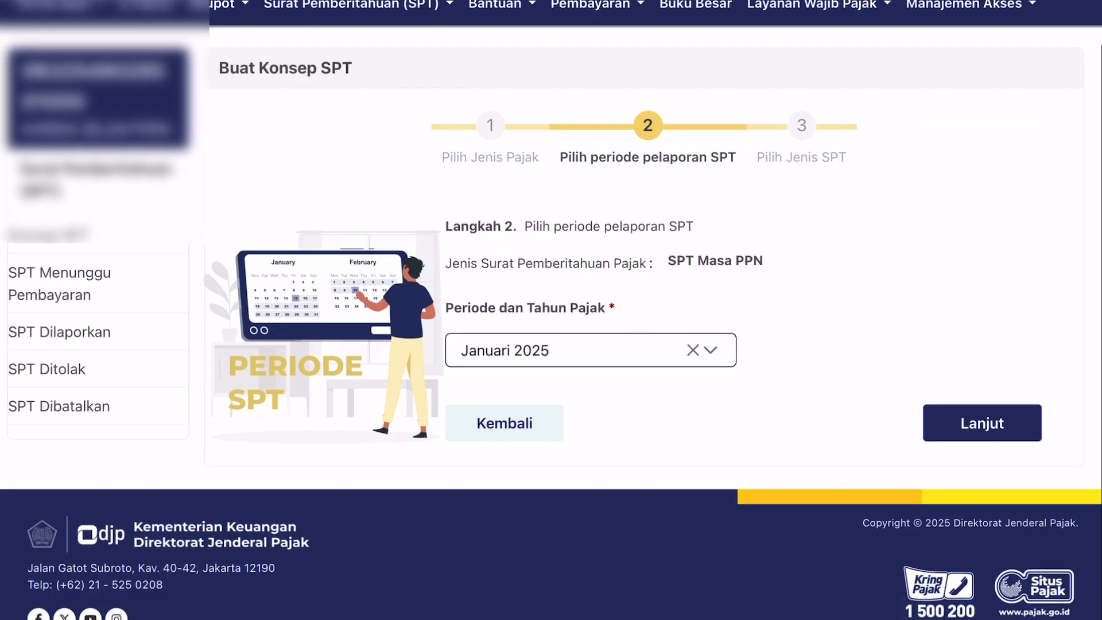
{"action": "scroll", "coordinate": [551, 310], "scroll_direction": "up", "scroll_amount": 1}
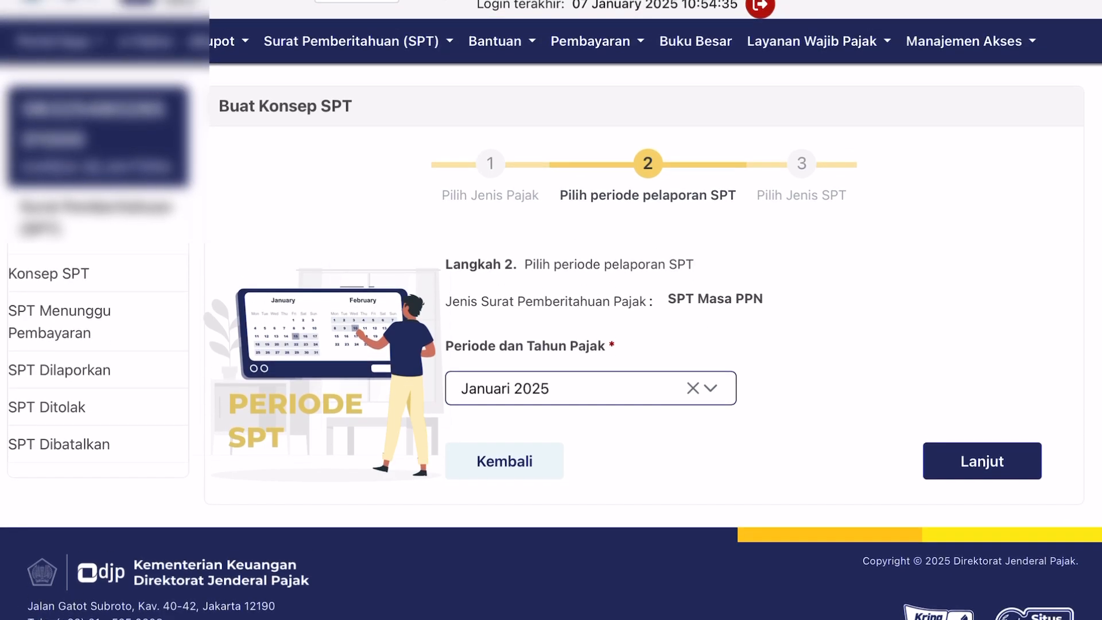
{"action": "left_click", "coordinate": [574, 388]}
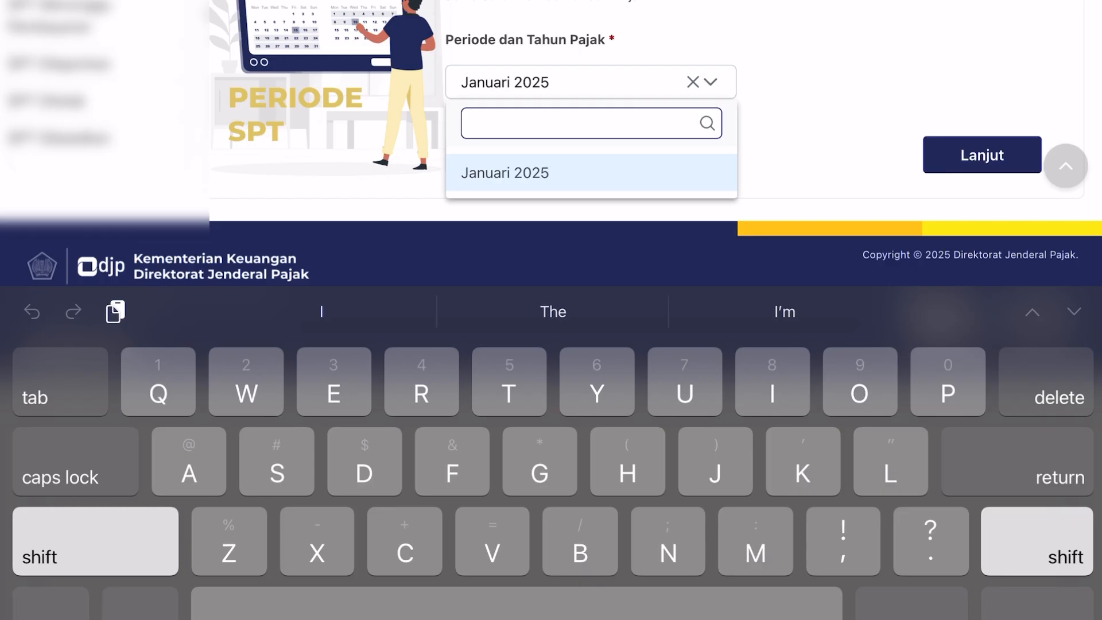
{"action": "left_click", "coordinate": [505, 173]}
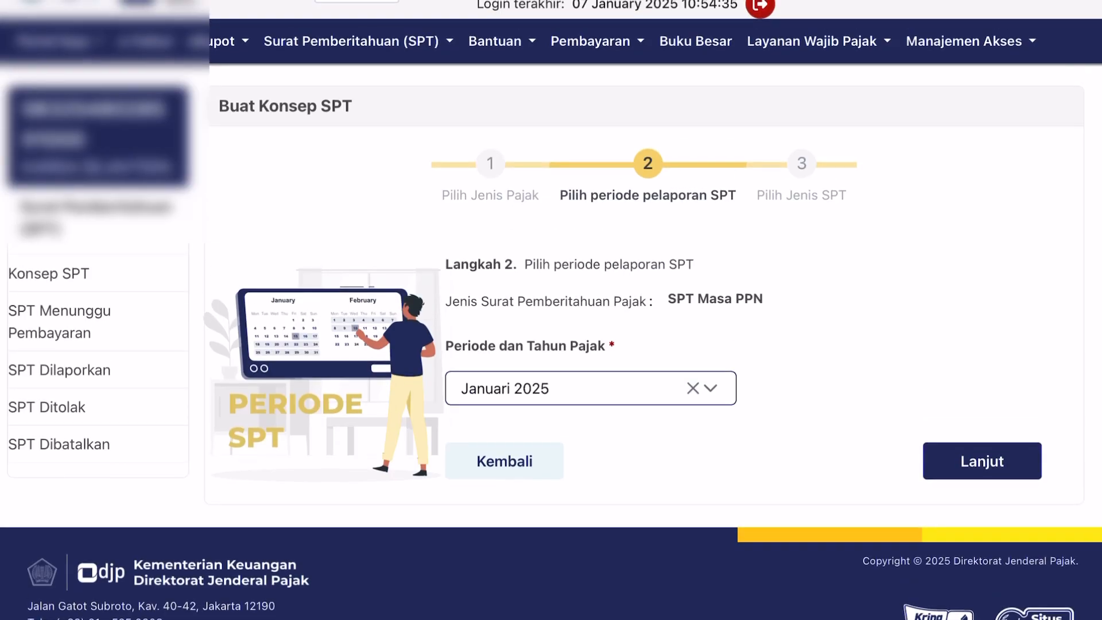
Continue to the SPT type selection and set the SPT model to Pembetulan
{"action": "left_click", "coordinate": [982, 461]}
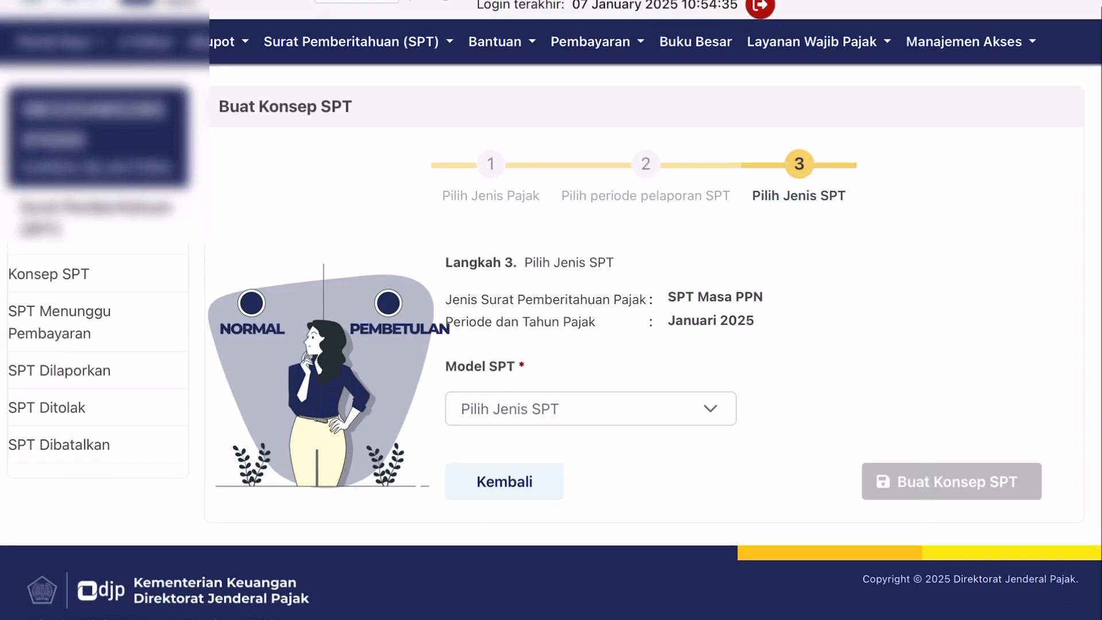
{"action": "left_click", "coordinate": [591, 408]}
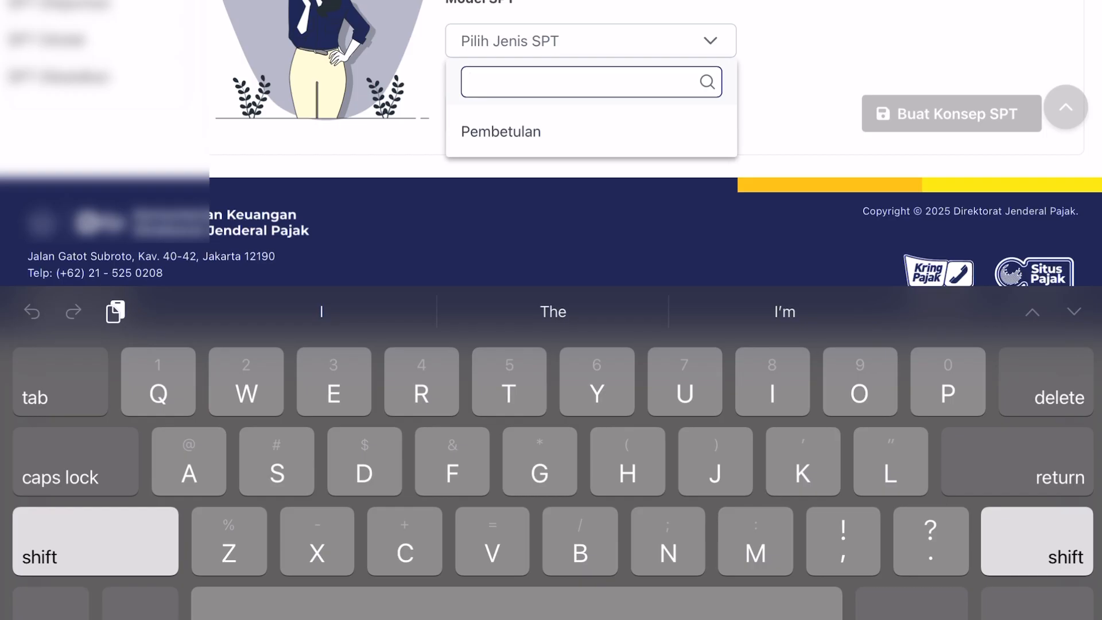
{"action": "left_click", "coordinate": [500, 132]}
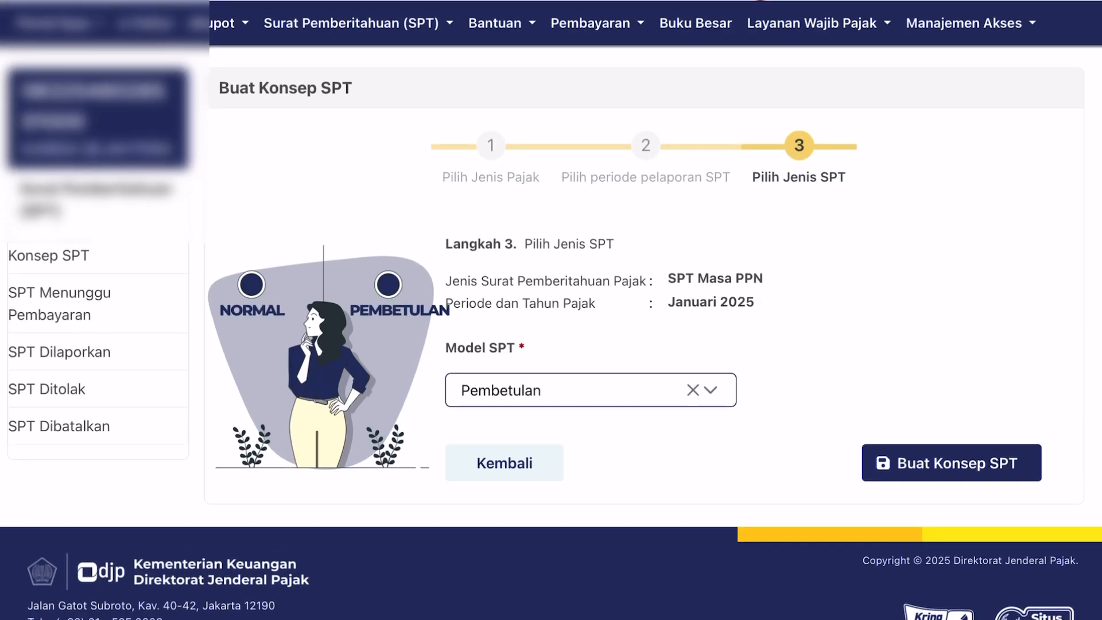